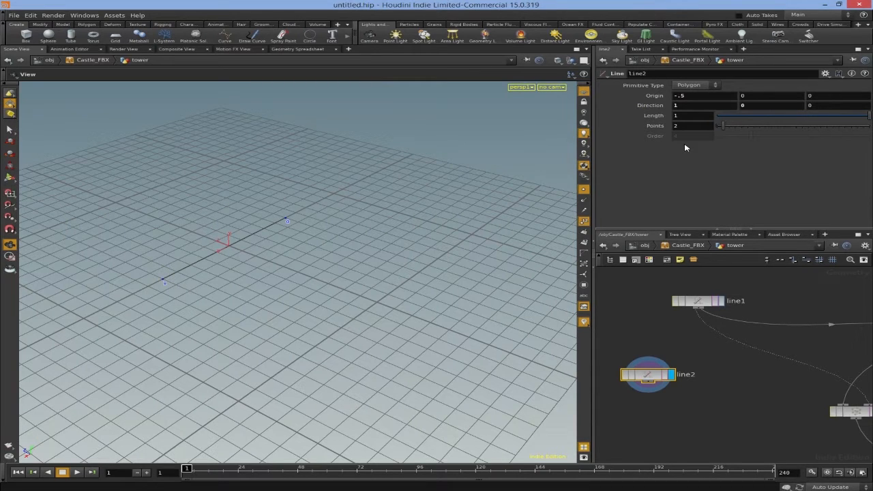
right_click(665, 115)
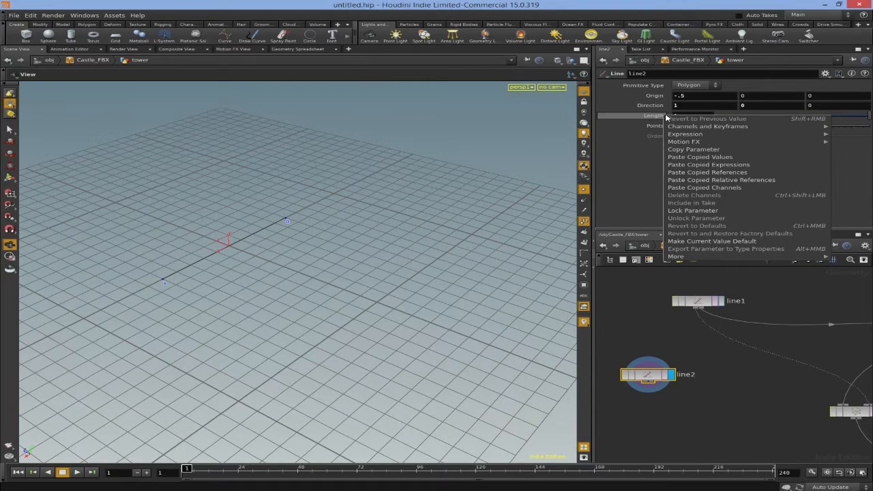
click(723, 180)
key(ctrl+z)
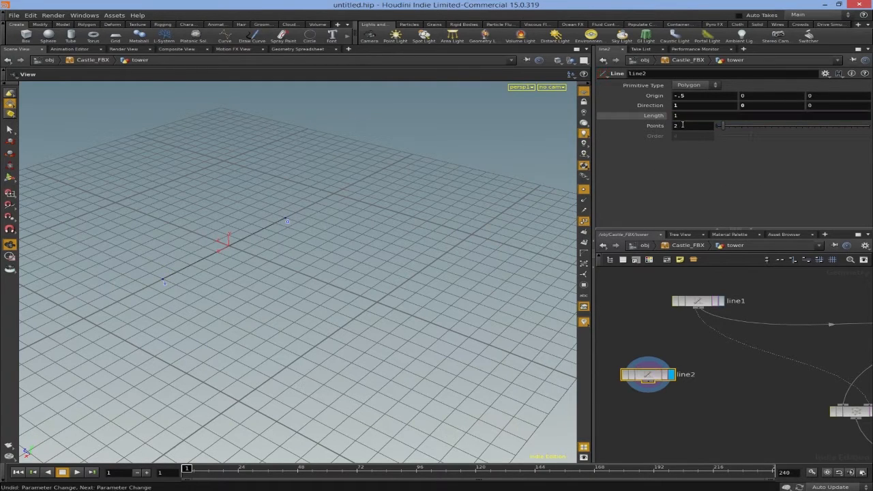
Step: Copy line2's Length parameter and clear the X value of its Origin
right_click(658, 117)
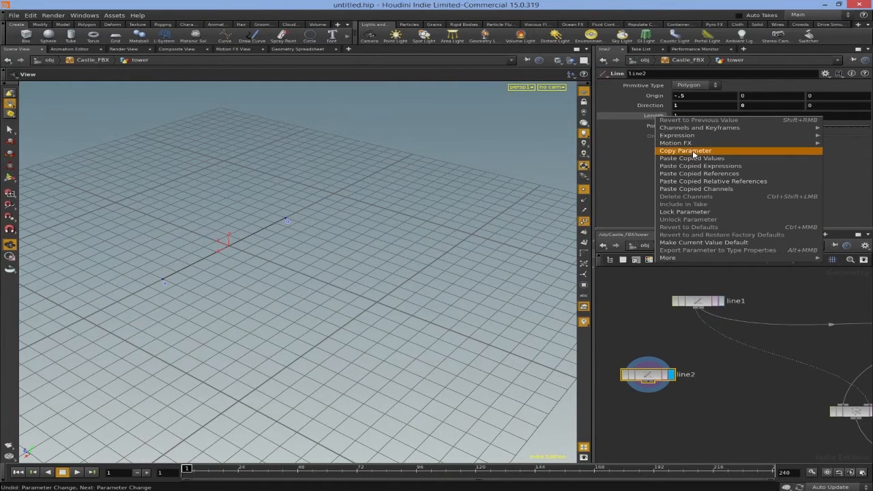
click(691, 151)
right_click(683, 96)
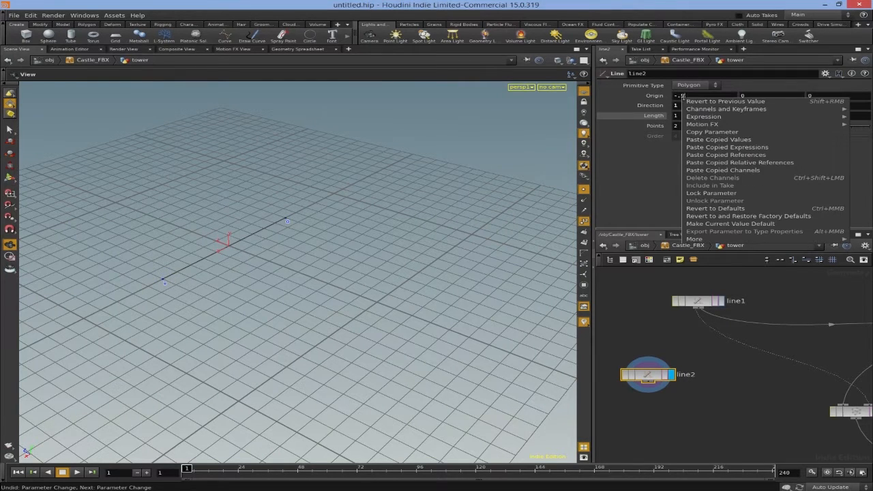
click(725, 162)
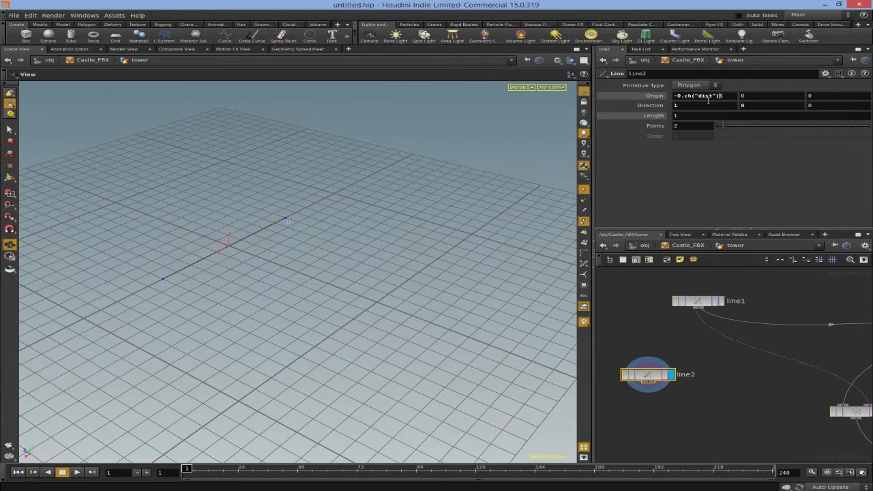
key(ctrl+a)
key(BackSpace)
key(Return)
Step: Paste the copied parameter as a relative reference into line2's X origin and extend the expression to ch("dist")*-.5
right_click(689, 96)
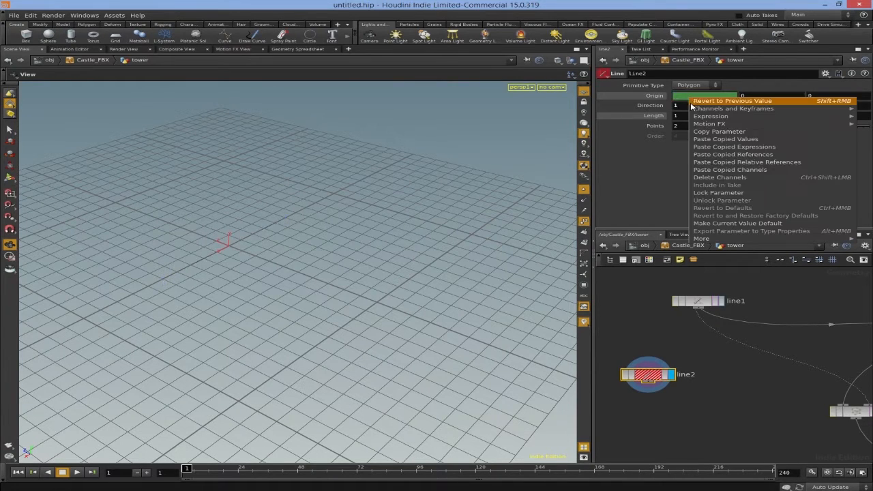
click(726, 164)
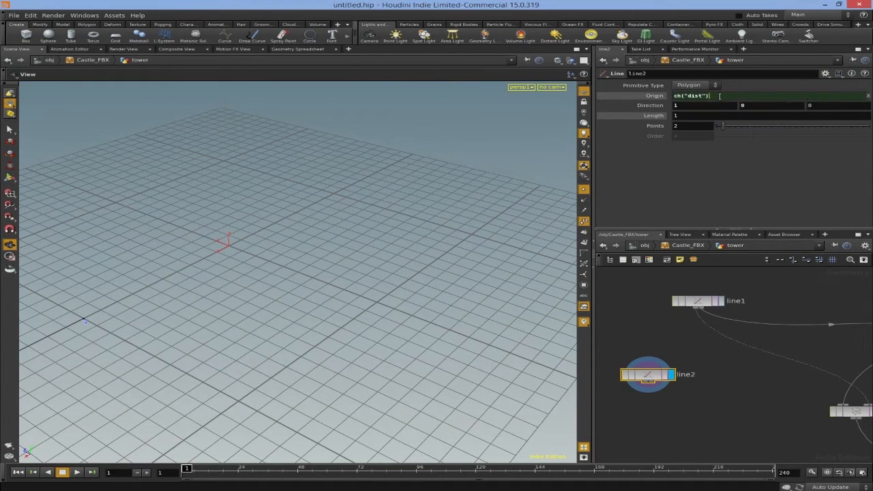
key(Return)
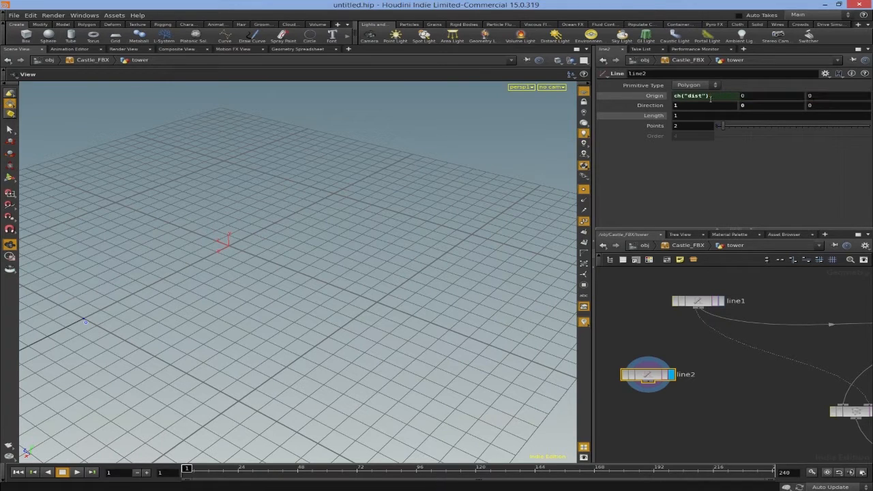
click(709, 97)
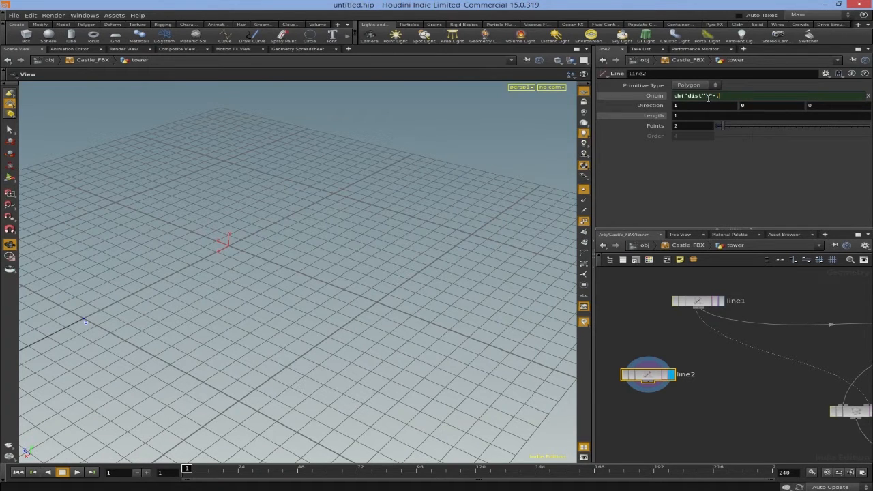
key(Return)
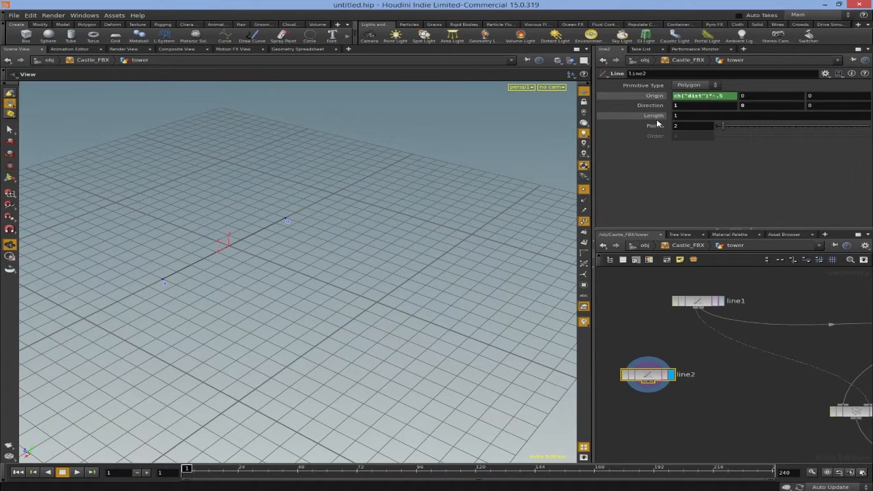
Step: Set line2's Length to 0.4 and move its node closer to line1 in the network
middle_drag(656, 117, 682, 110)
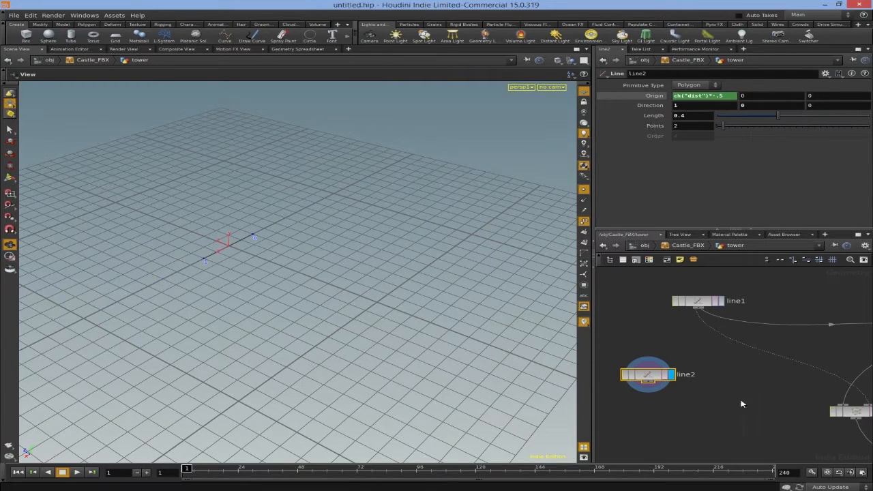
middle_drag(741, 403, 800, 402)
scroll(800, 394, down, 1)
drag(724, 377, 681, 341)
click(721, 405)
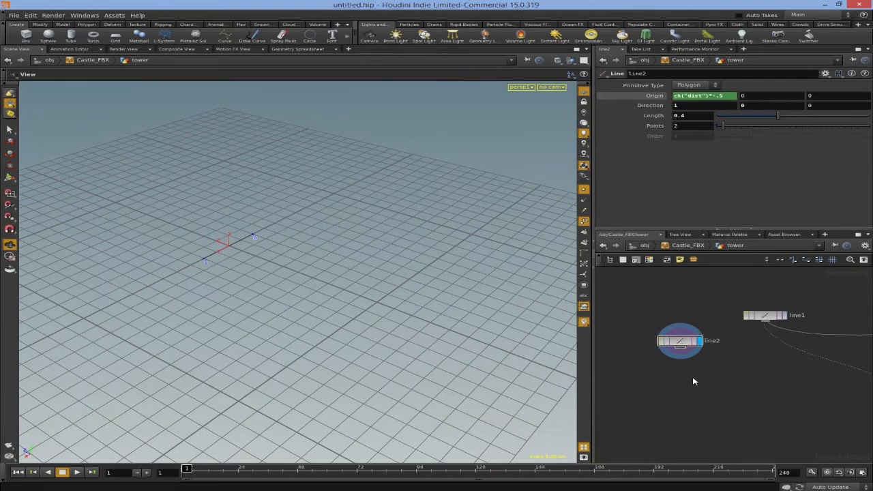
Step: Add a Sweep node below line2 in the network
key(Tab)
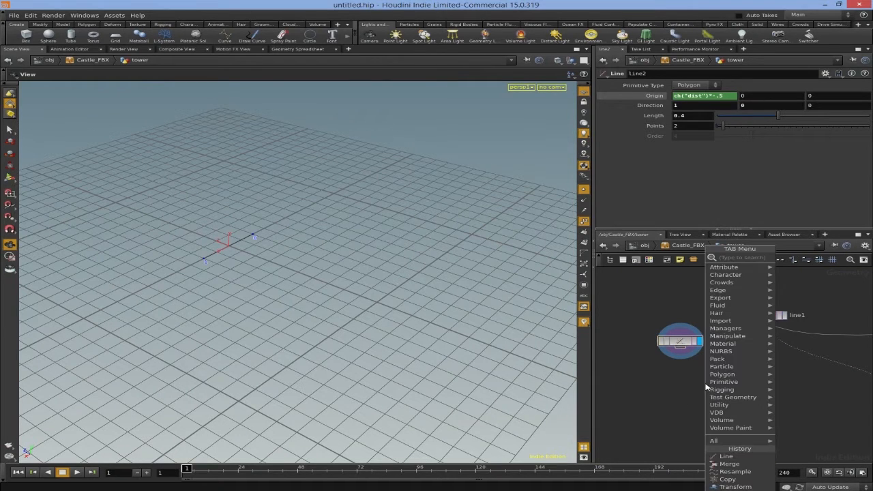
text(sw)
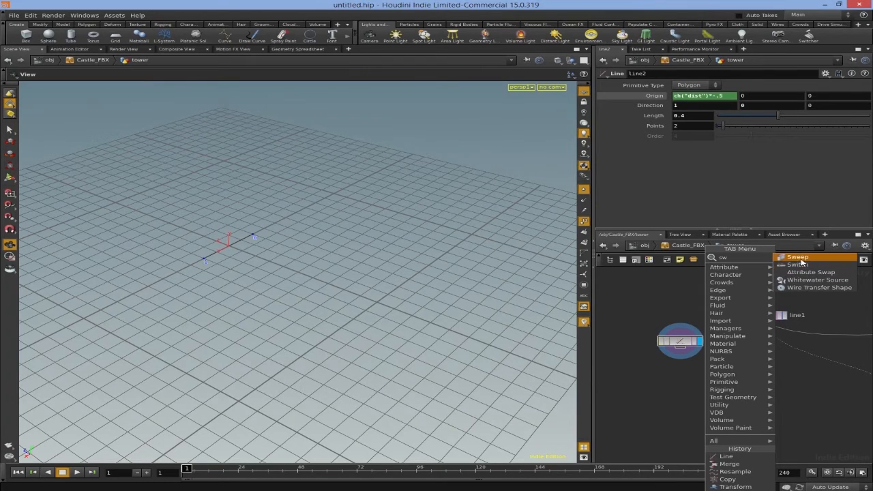
click(798, 257)
click(716, 388)
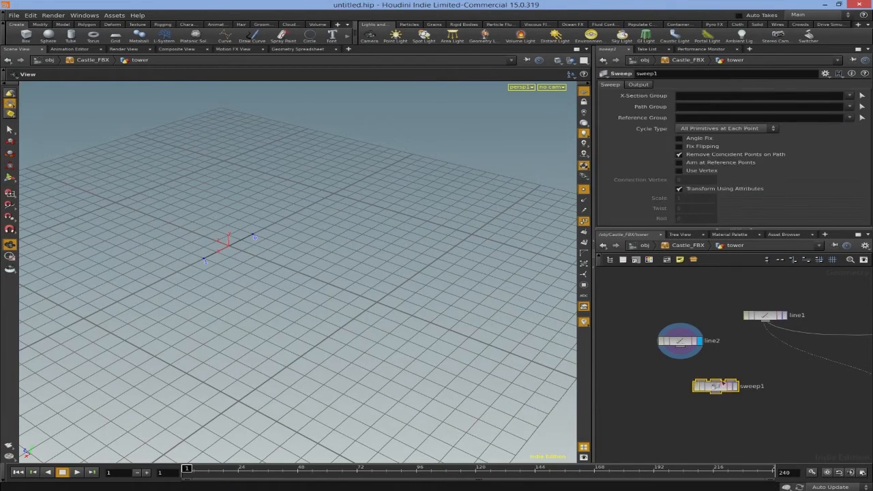
Step: Connect line2 to the sweep's first input and line1 to its second, and display the sweep in the viewport
drag(670, 350, 691, 379)
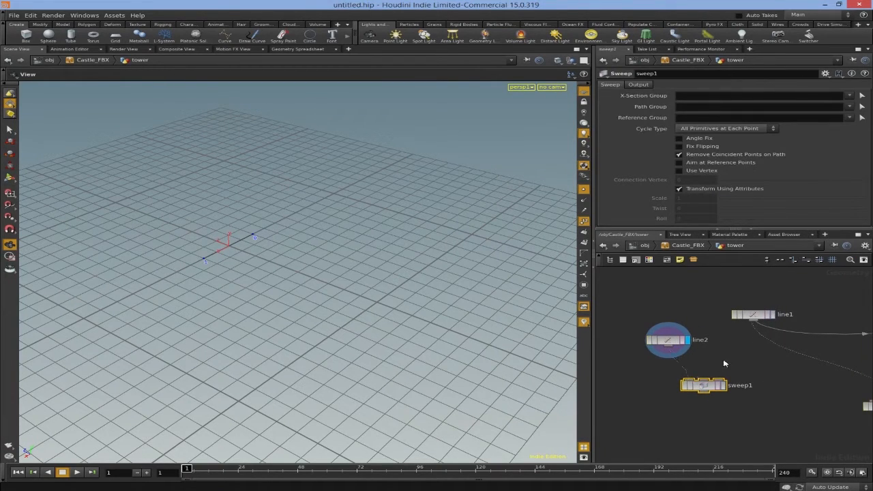
drag(758, 323, 707, 377)
click(724, 386)
drag(504, 352, 191, 300)
right_drag(192, 300, 325, 336)
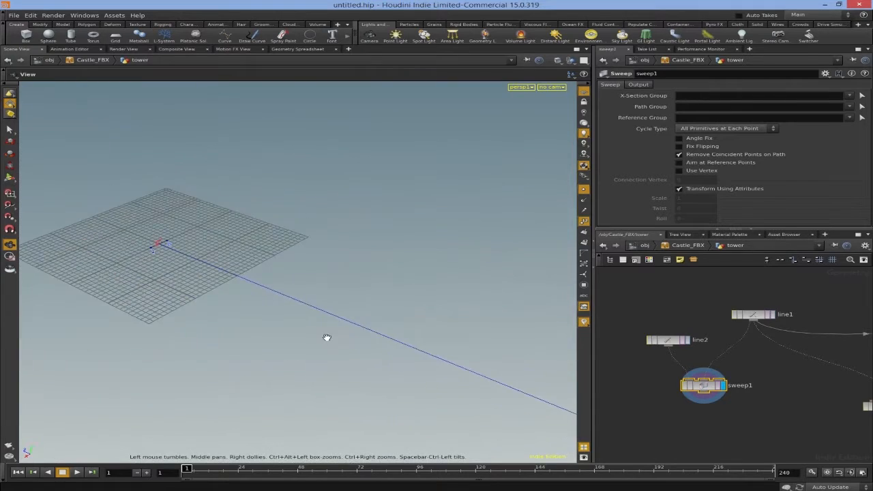
drag(325, 337, 297, 361)
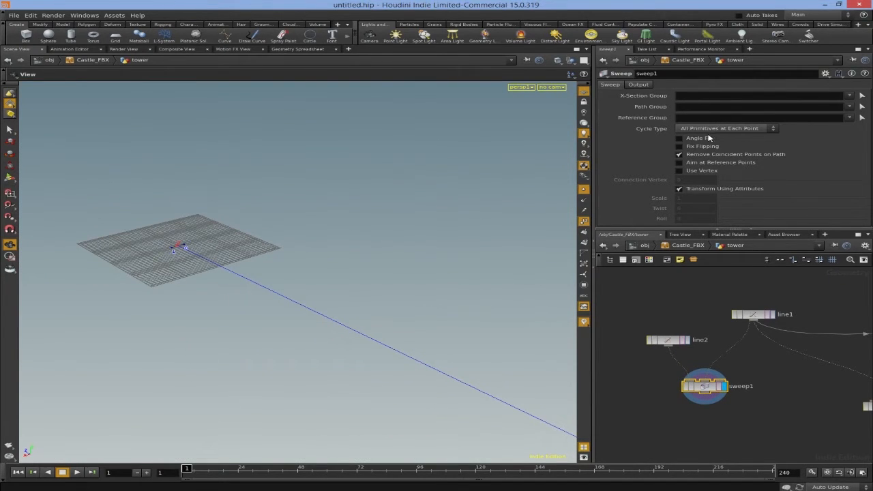
Step: Set the sweep's Skin Output to Skin with Auto Closure, keeping the cycle type All Primitives at Each Point
click(755, 129)
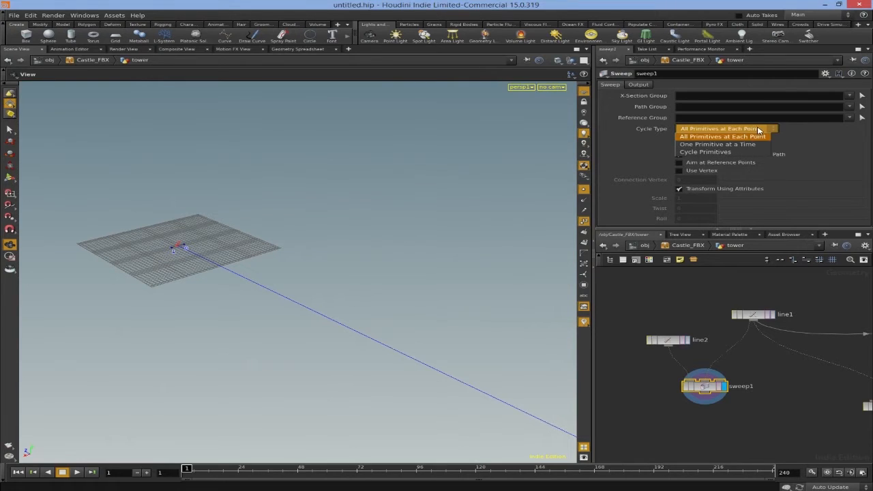
click(817, 137)
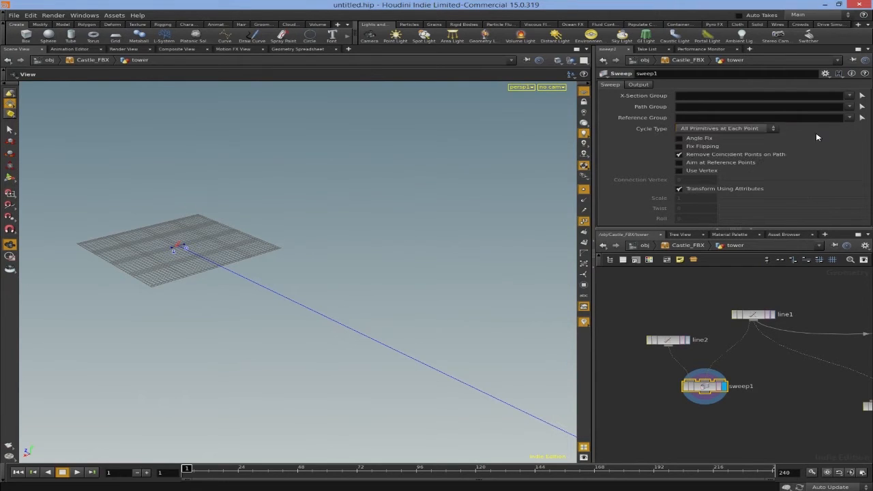
click(639, 85)
click(746, 123)
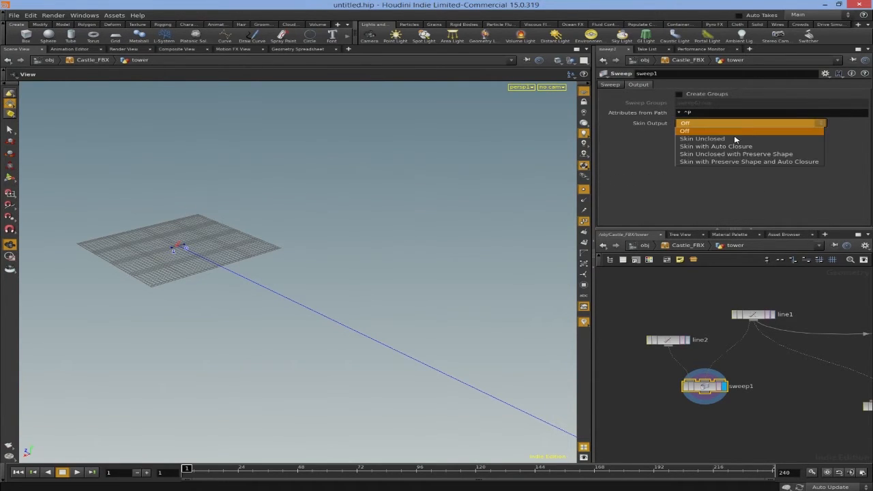
click(715, 146)
drag(506, 210, 445, 208)
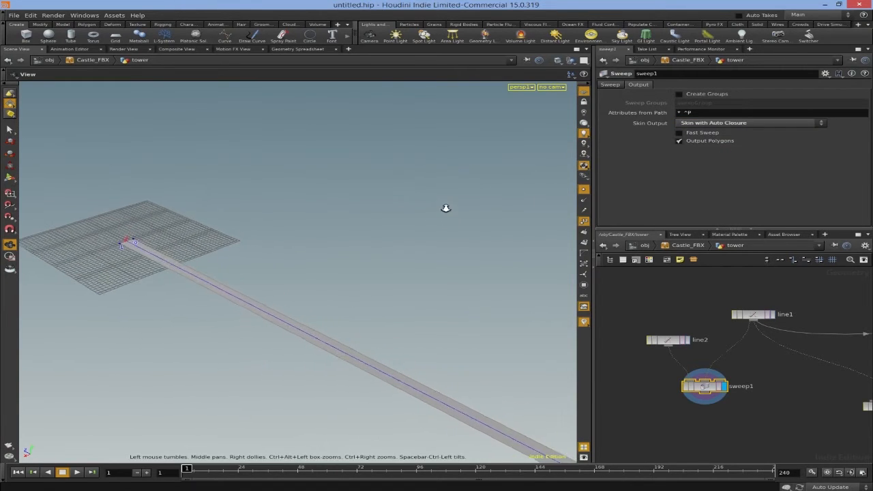
right_drag(446, 208, 438, 242)
middle_drag(438, 242, 409, 215)
Step: Add a PolyExtrude node after sweep1, display it, and set its Distance to -2.6
middle_drag(777, 390, 779, 378)
key(Tab)
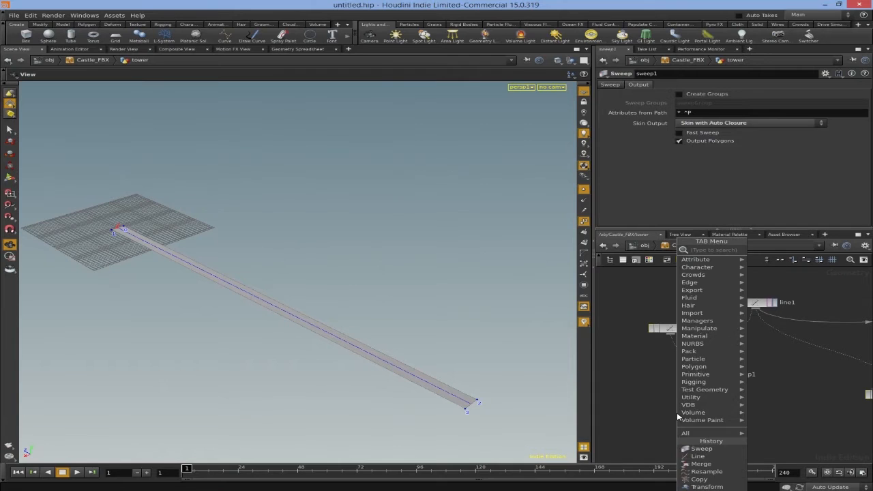
text(polye)
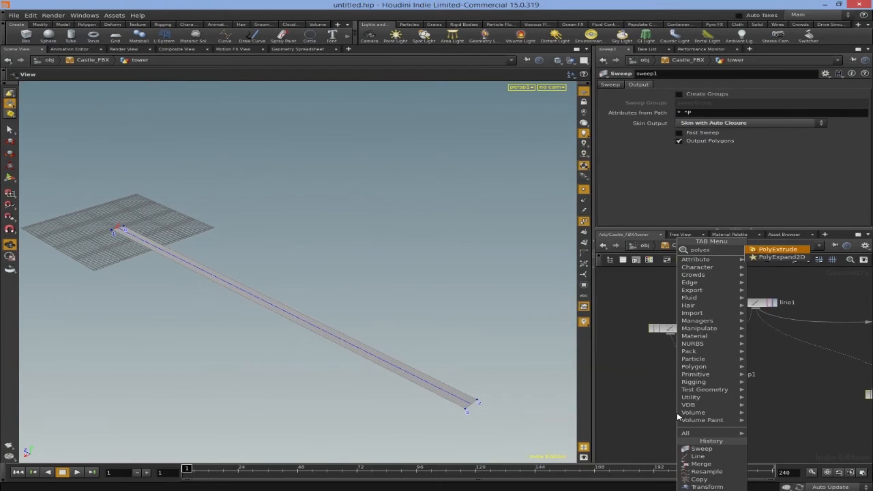
text(x)
key(Return)
click(699, 403)
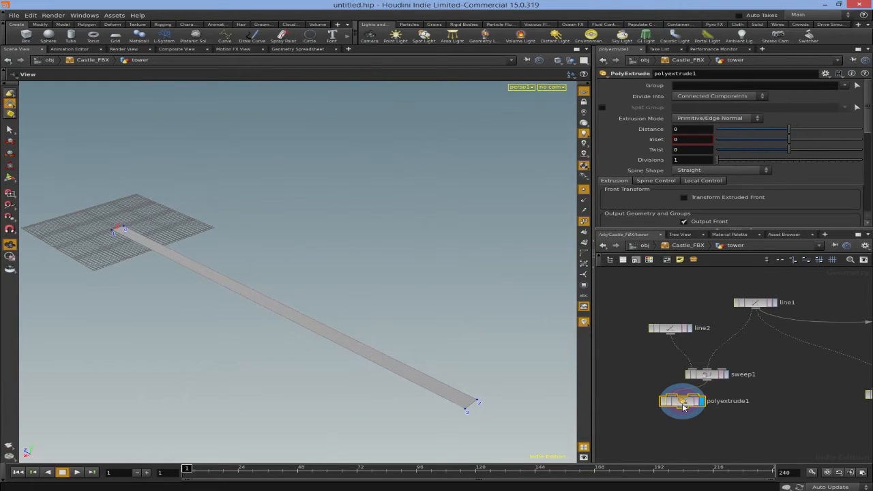
drag(789, 129, 716, 129)
middle_drag(672, 131, 565, 138)
Step: Move polyextrude1 nearer to merge1, connect it to merge1, and display the merged castle geometry
scroll(709, 335, down, 5)
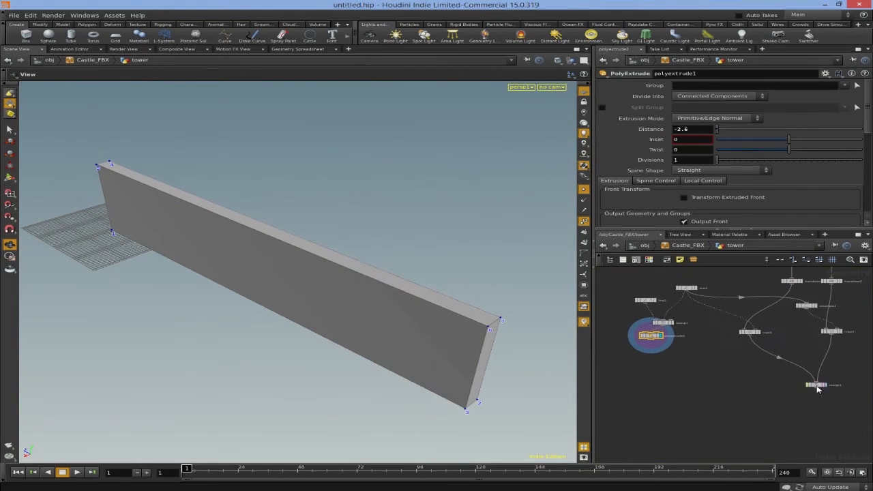
scroll(705, 334, up, 3)
drag(617, 339, 682, 347)
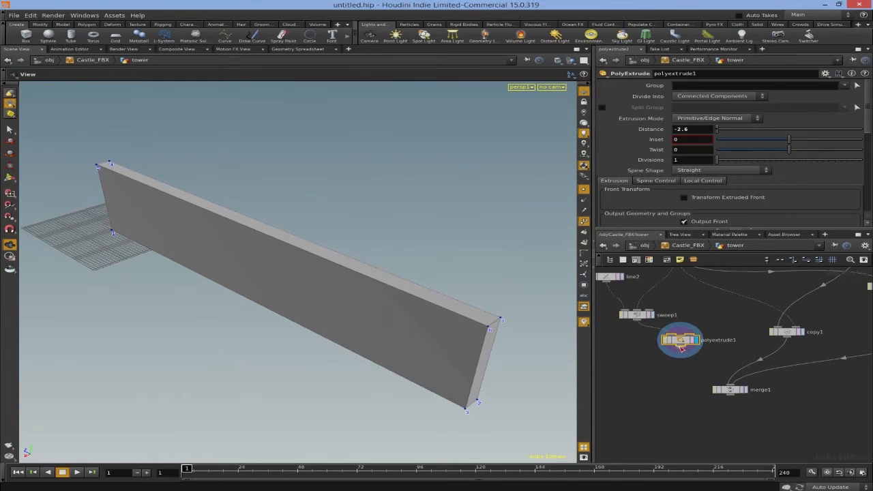
click(747, 390)
mouse_move(409, 327)
mouse_down()
mouse_move(429, 312)
mouse_move(384, 327)
mouse_move(376, 349)
mouse_move(419, 318)
mouse_up()
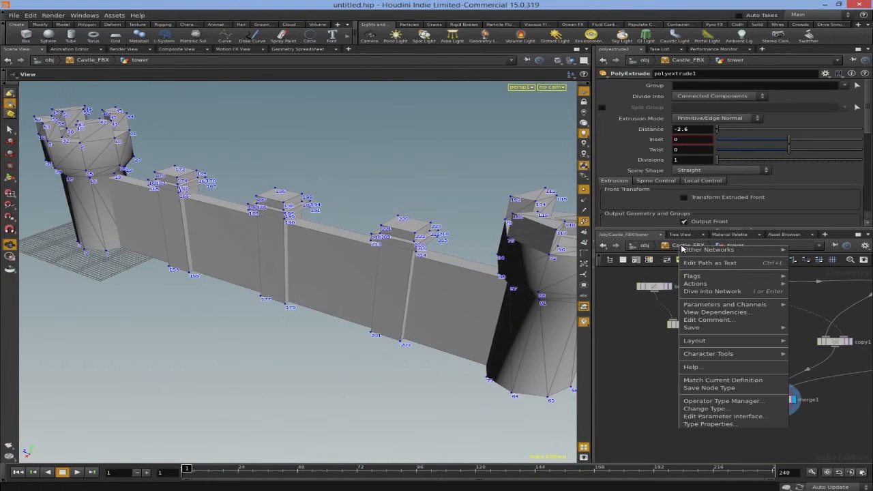
Step: Open the type properties of the Castle_FBX asset and add a Folder to its existing parameters
right_click(684, 247)
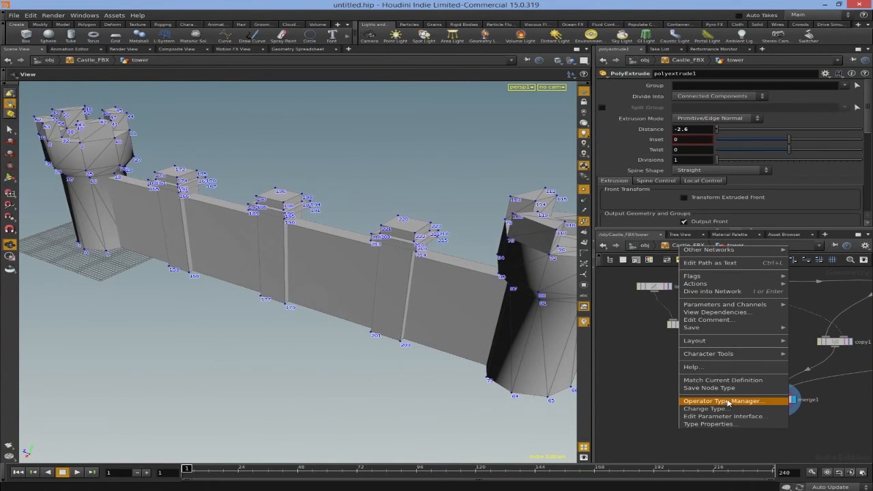
click(722, 424)
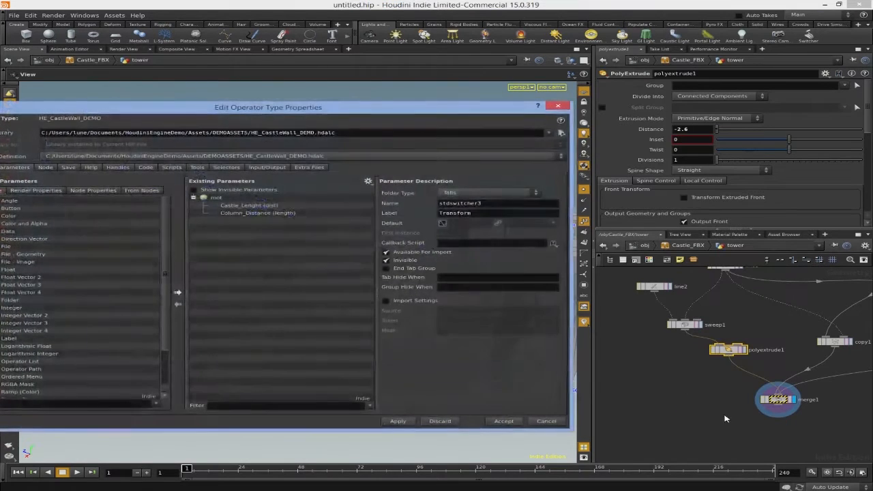
drag(360, 115, 265, 130)
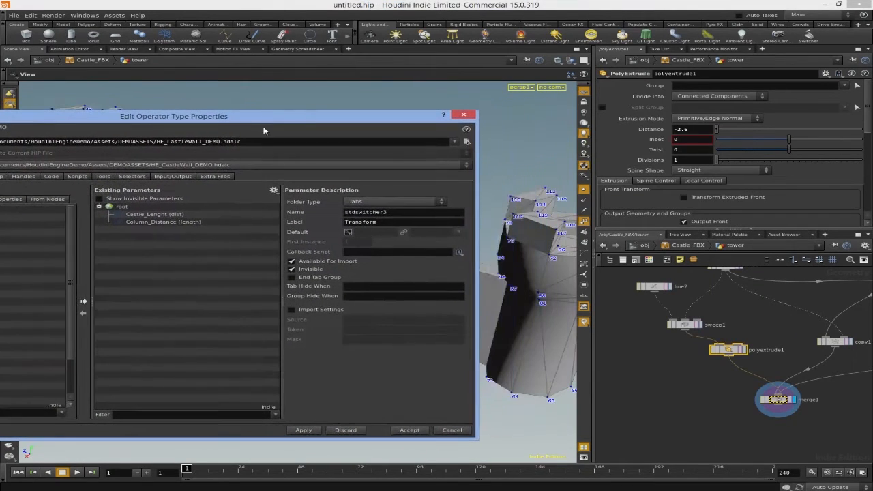
drag(167, 118, 289, 99)
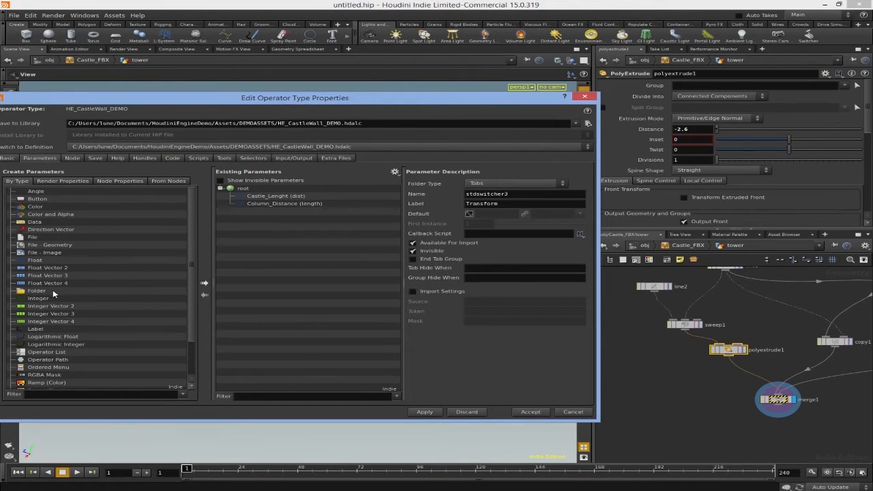
drag(54, 293, 263, 251)
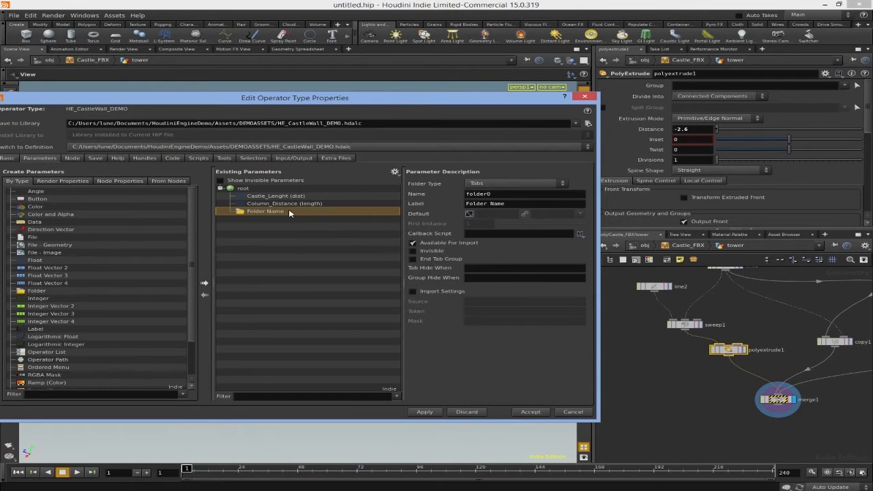
Step: Promote polyextrude1's Distance parameter into the asset's new folder
drag(401, 99, 290, 110)
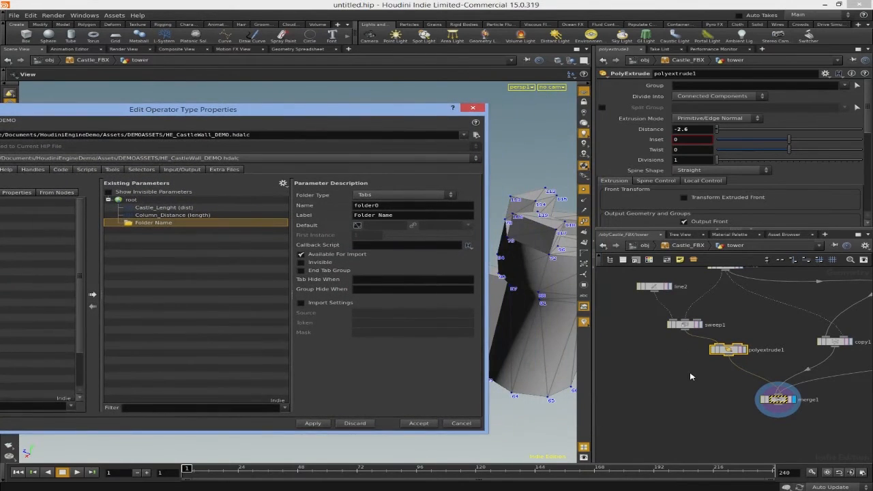
click(740, 349)
drag(653, 130, 164, 227)
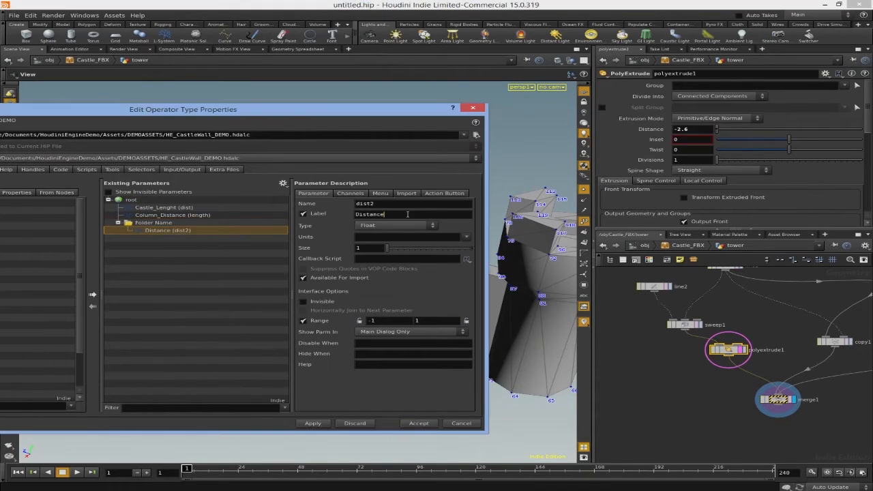
Step: Label the promoted Distance parameter Wall_Height
text(Wa)
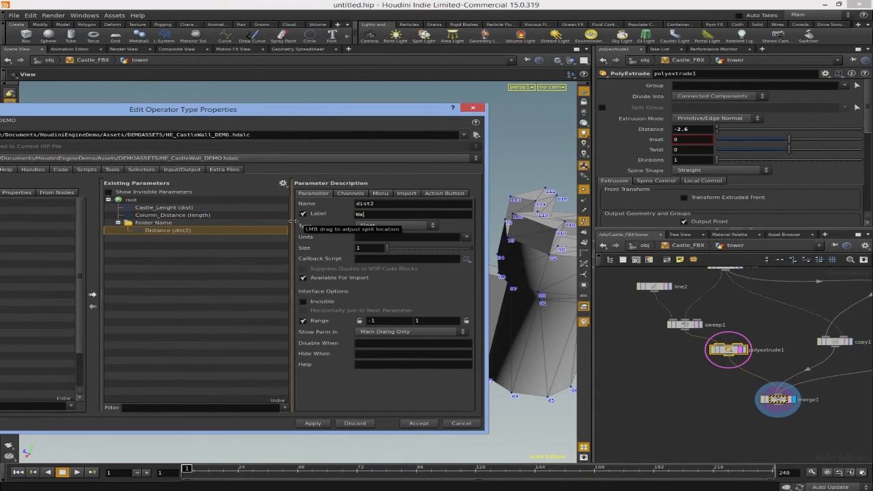
text(ll_Height)
alt+drag(557, 247, 602, 243)
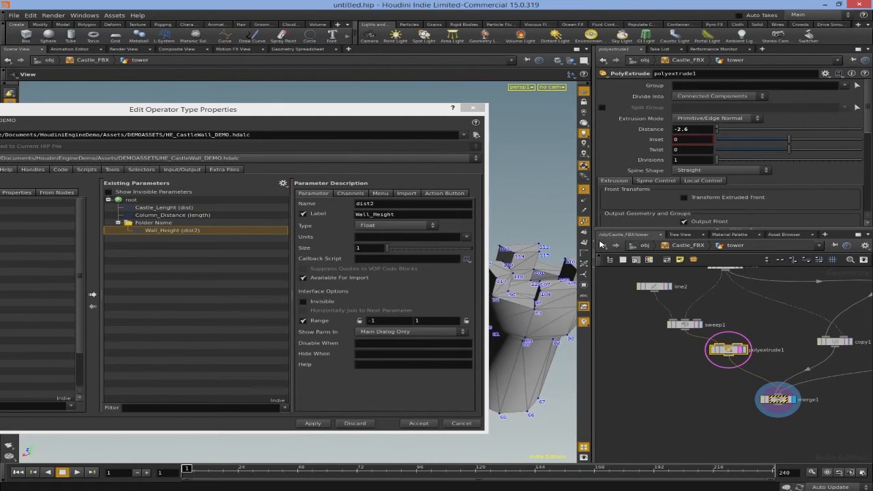
Step: Promote line2's Length parameter into the asset's folder, label it Wall_Tickness, and accept the type property changes
click(685, 326)
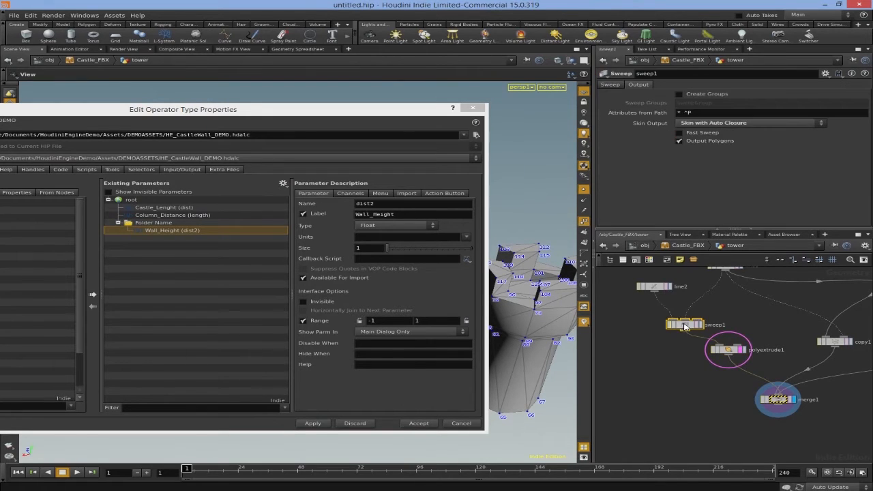
click(655, 286)
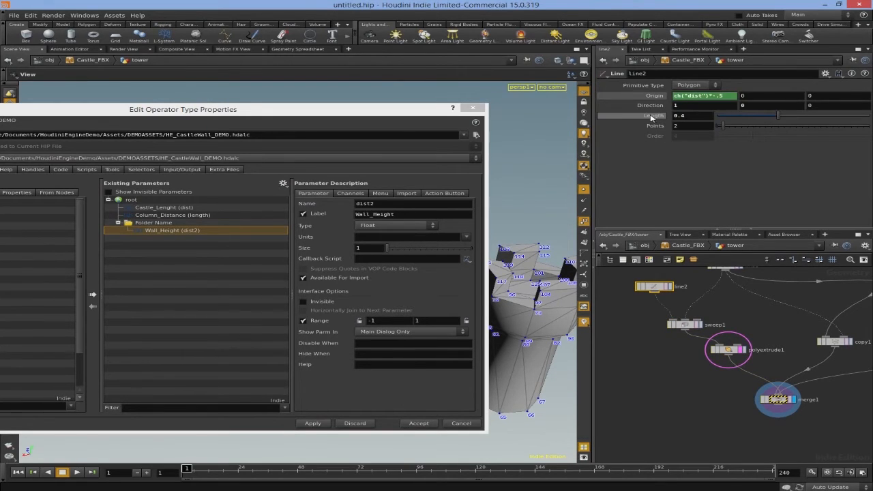
drag(651, 117, 168, 227)
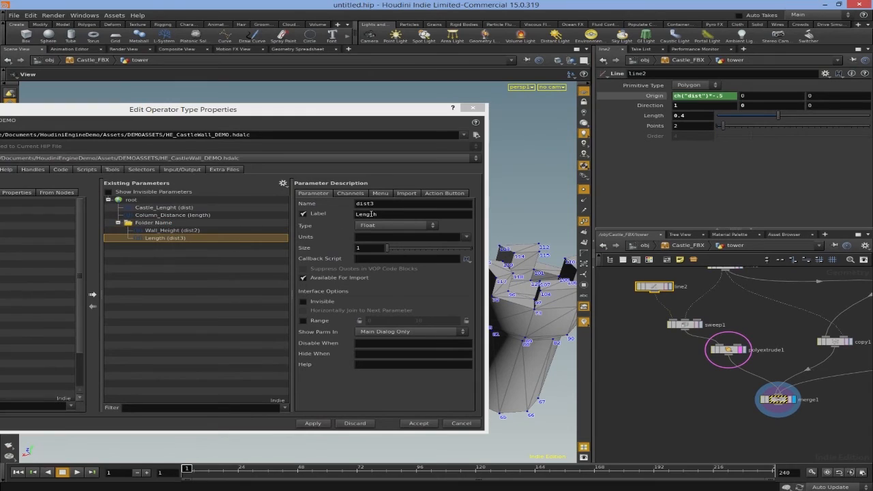
click(390, 213)
text(w)
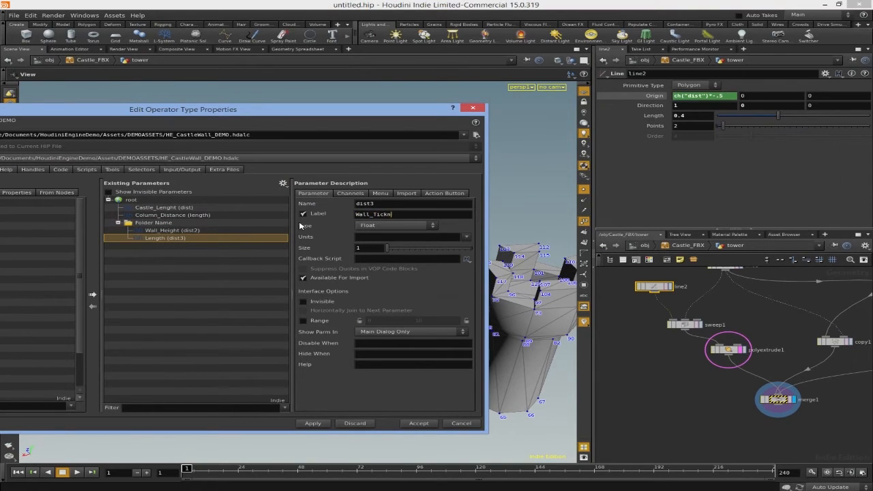
click(312, 422)
click(417, 423)
Step: Switch to Unity, rebuild the HE_CastleWall_DEMO1 asset, and inspect the wall between its towers up close
drag(362, 379, 265, 361)
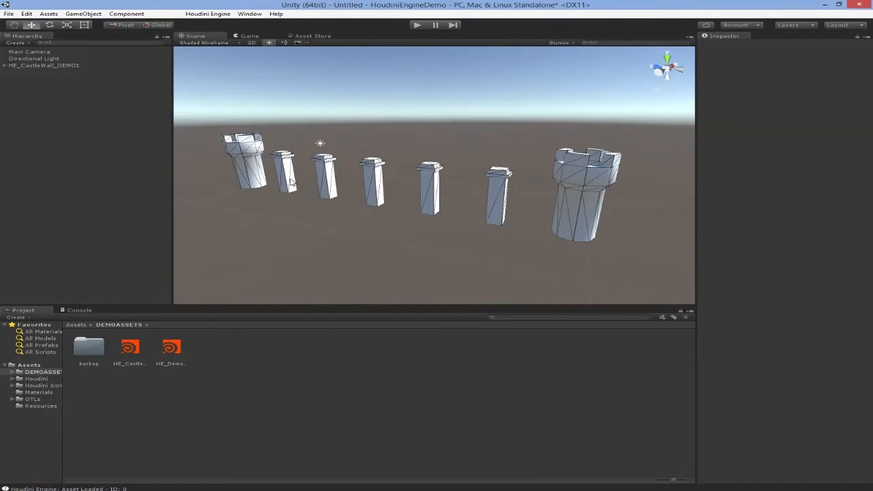
click(291, 180)
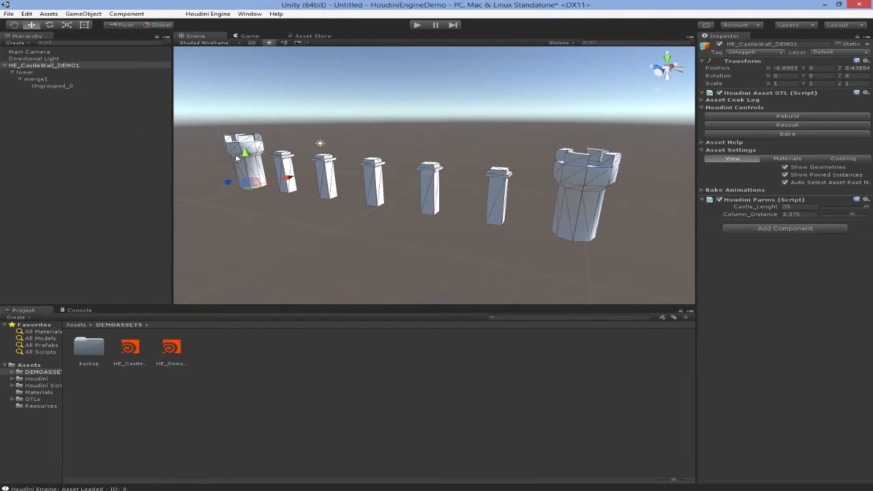
click(788, 125)
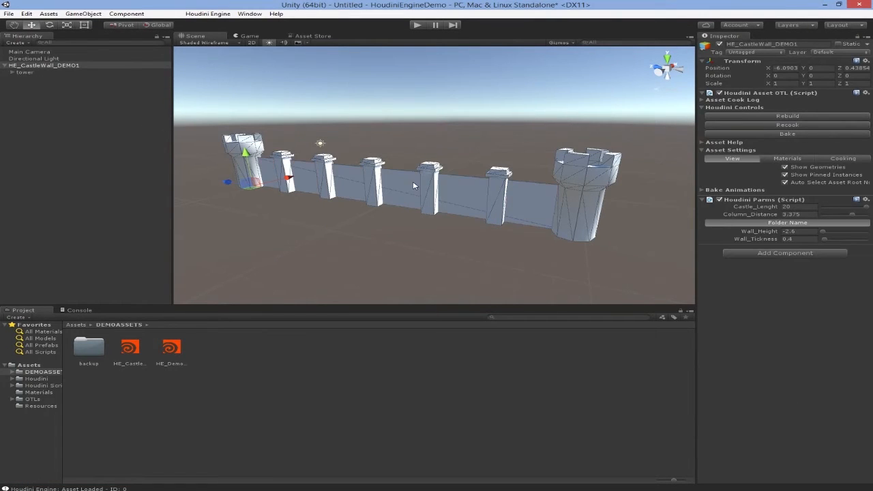
alt+drag(409, 184, 322, 204)
scroll(343, 163, up, 8)
alt+drag(342, 163, 316, 202)
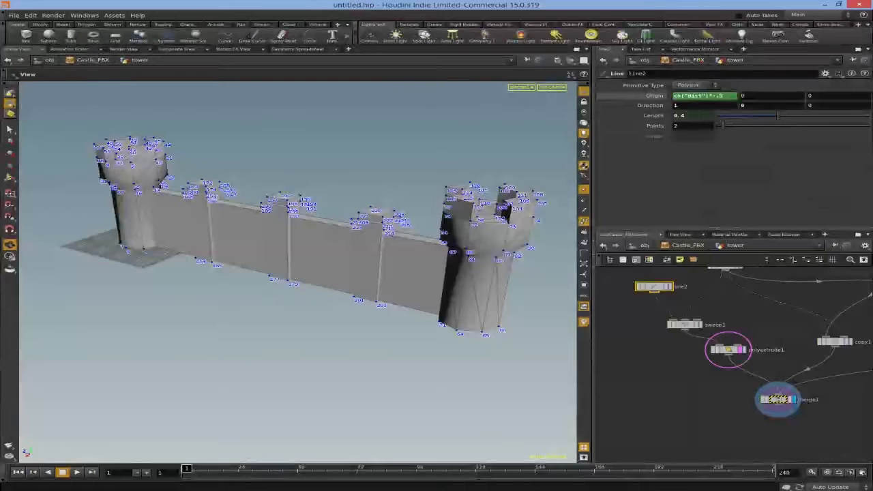
Step: Back in Houdini, move polyextrude1 under sweep1 and insert a Reverse node between polyextrude1 and merge1
drag(740, 353, 713, 349)
key(Tab)
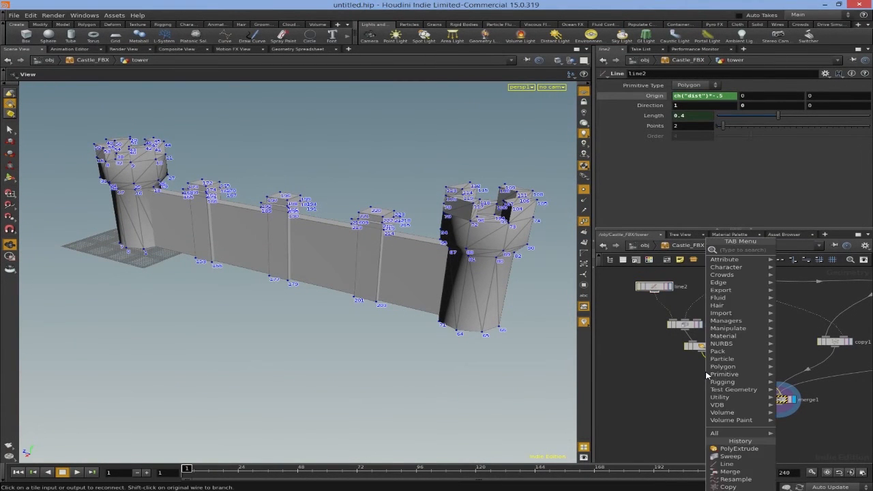
text(fli)
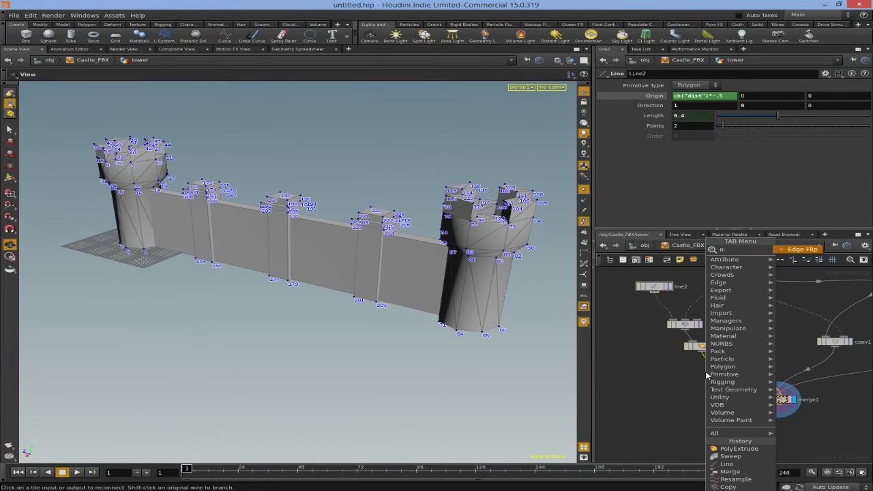
key(BackSpace)
key(BackSpace)
key(BackSpace)
text(rev)
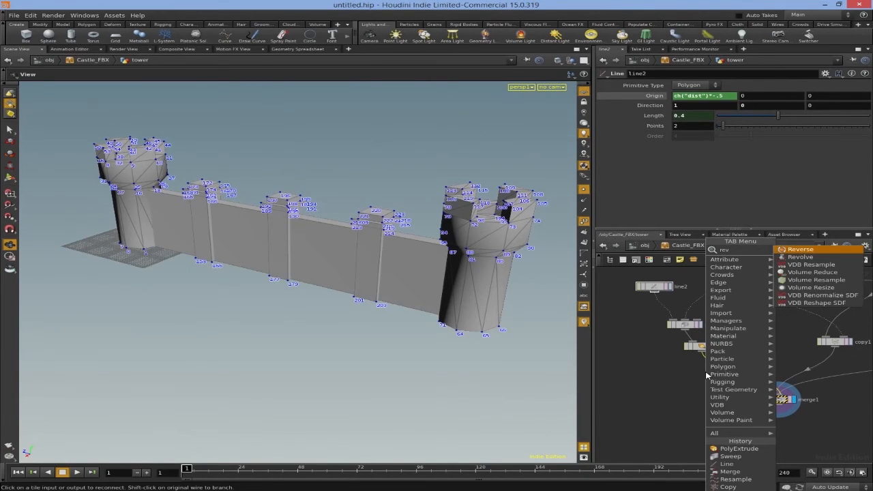
key(Return)
click(705, 374)
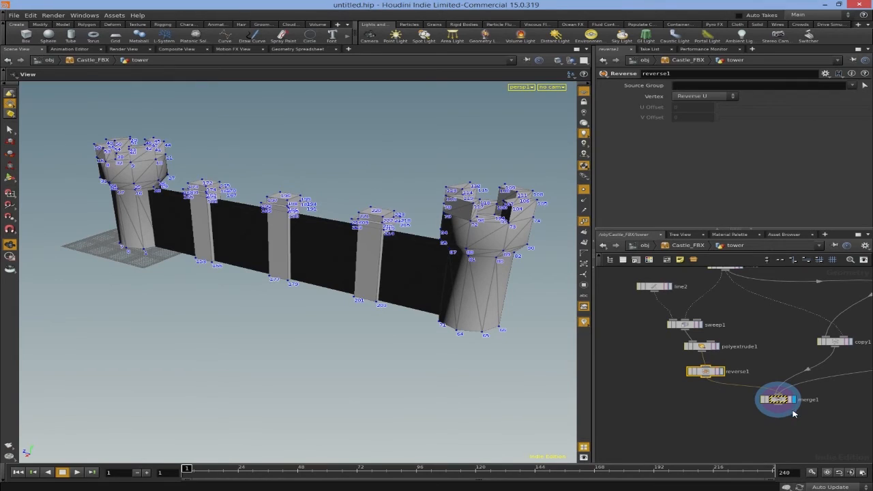
click(780, 401)
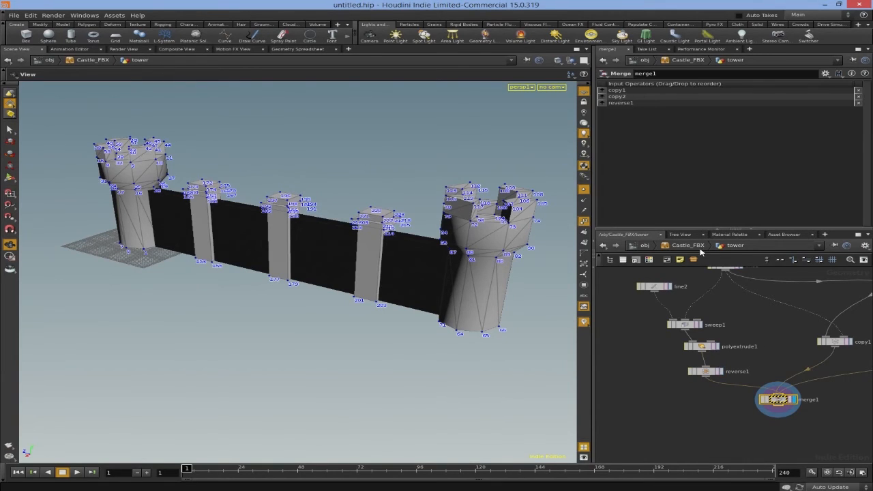
Step: Save the Castle_FBX node type, switch to Unity, and rebuild the castle wall asset
right_click(688, 249)
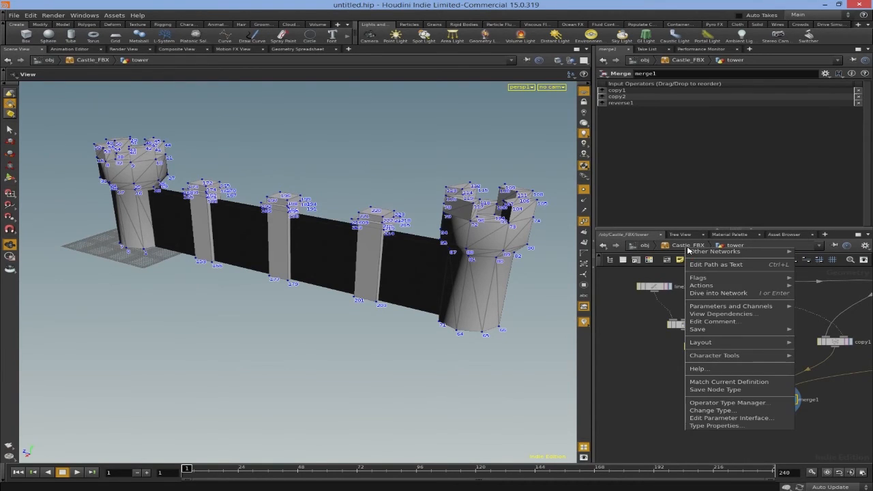
click(748, 389)
key(alt+Tab)
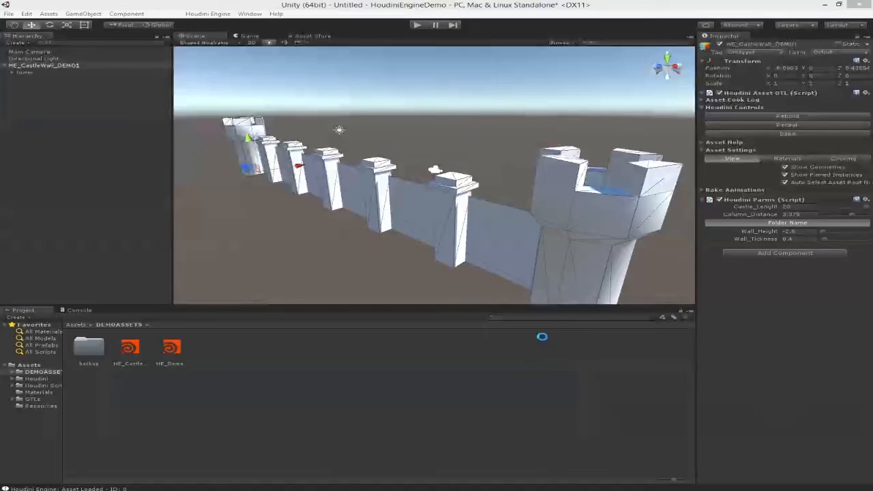
click(800, 118)
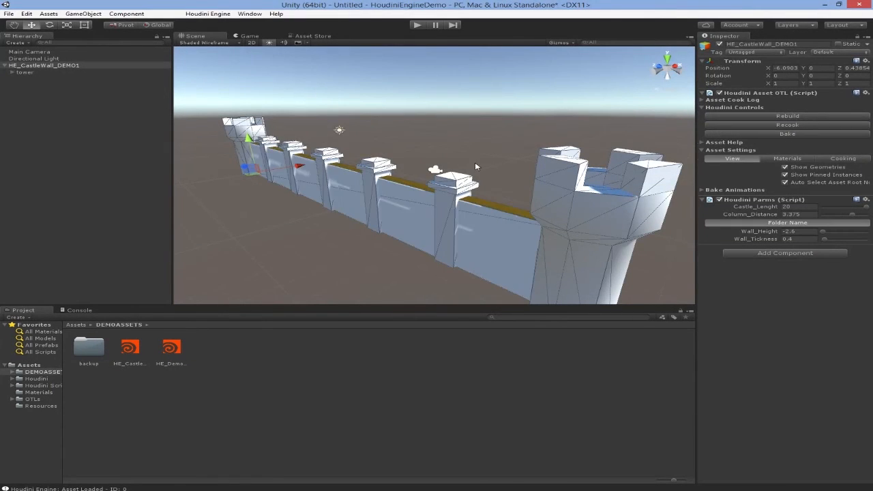
Step: Set the castle wall asset's Wall_Tickness to 0.525 and its Wall_Height to -2
alt+drag(474, 161, 551, 214)
click(464, 179)
key(shift+space)
alt+drag(546, 252, 106, 227)
key(shift+space)
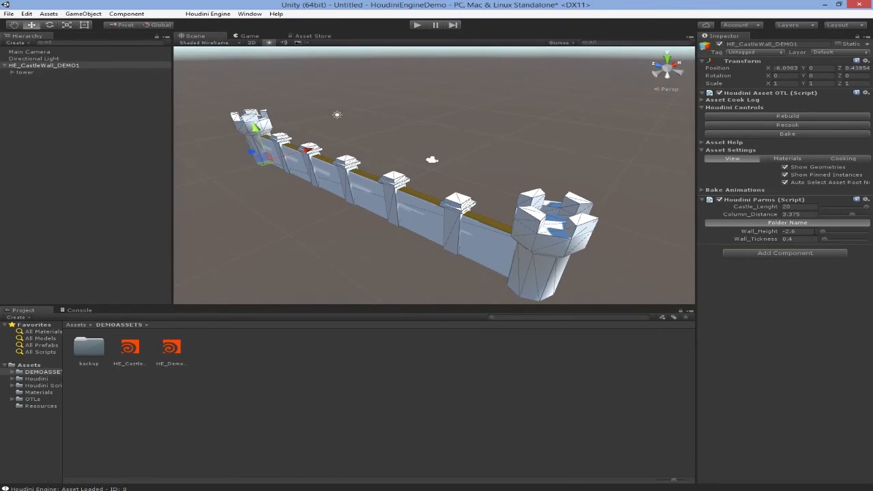
click(791, 231)
drag(827, 240, 825, 240)
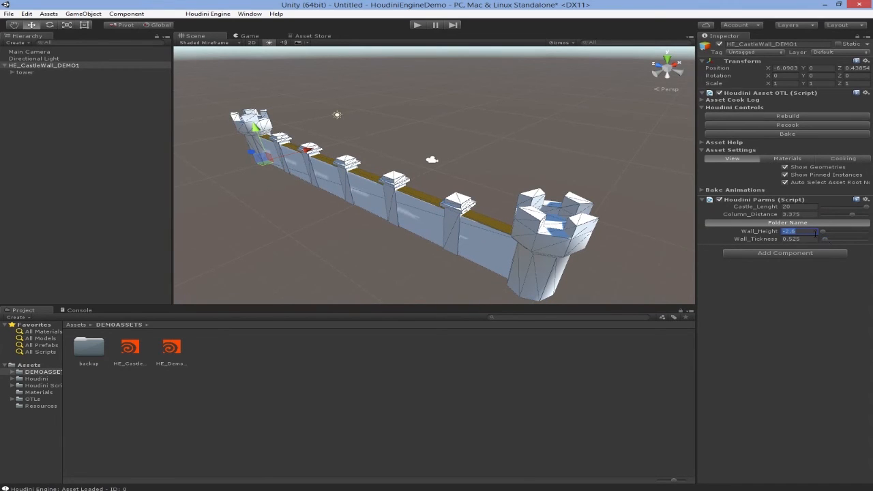
text(-2)
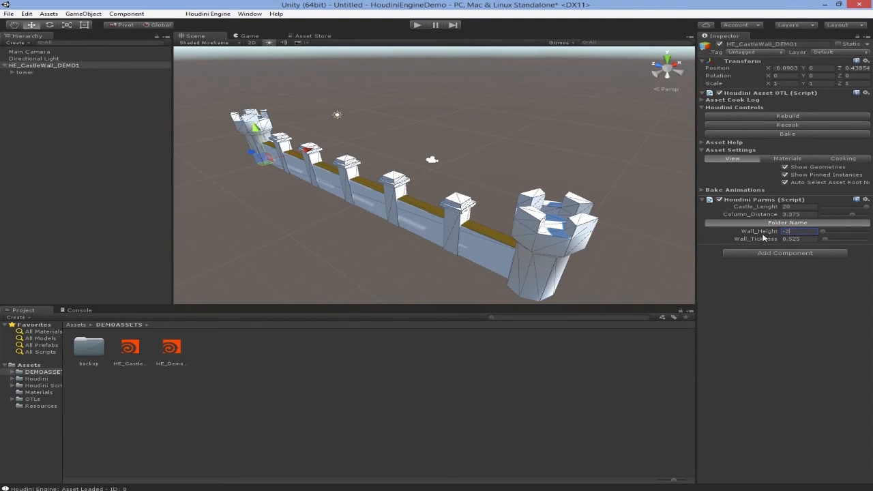
key(Return)
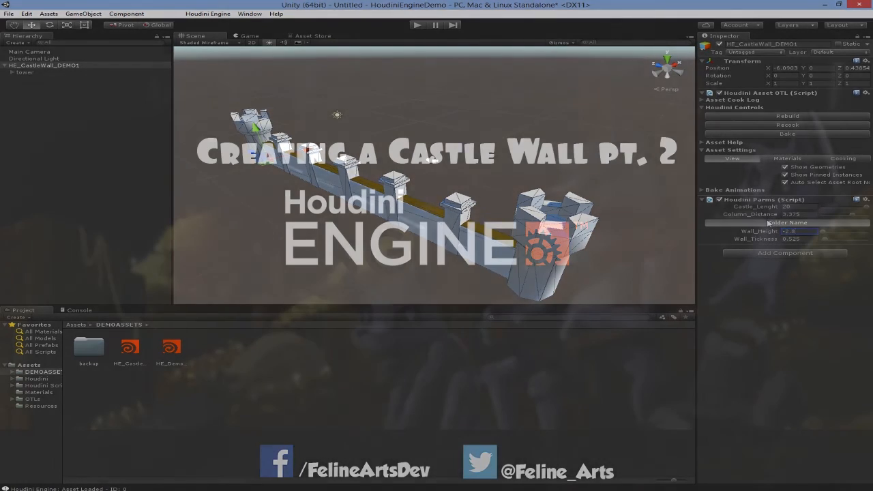